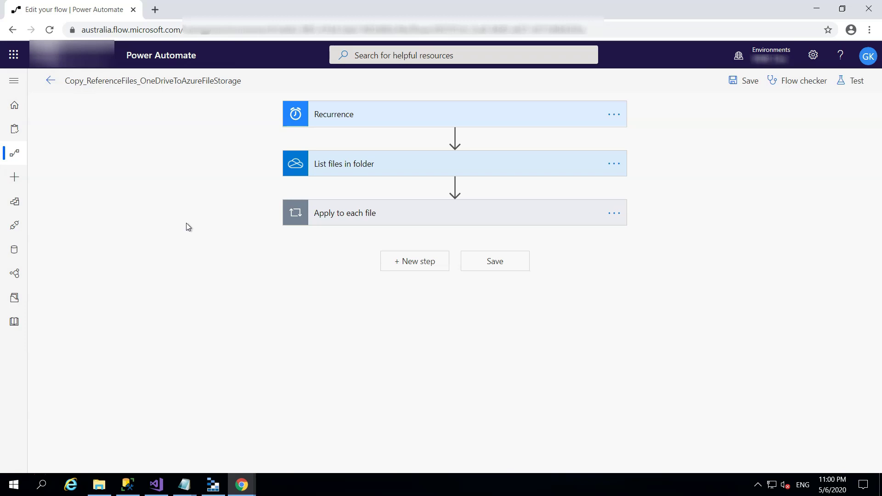
# Step: Review the Recurrence schedule trigger, including its advanced time-zone options, then collapse it
pyautogui.click(184, 223)
pyautogui.click(420, 116)
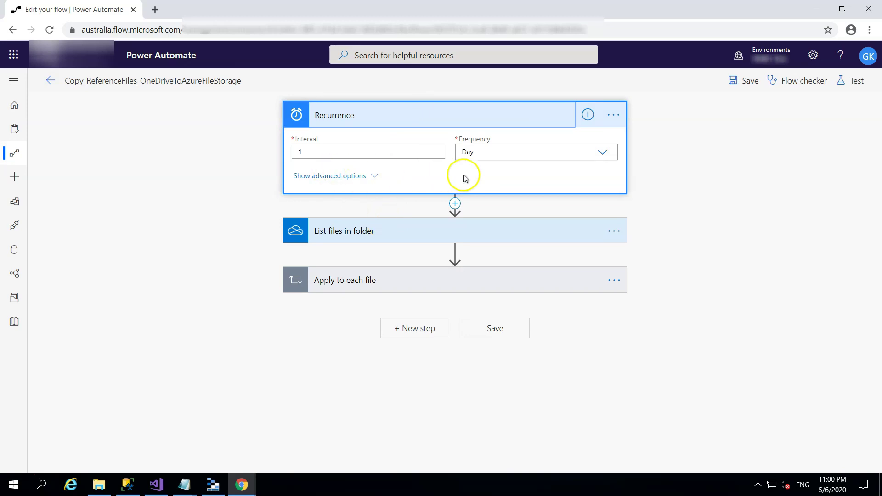
pyautogui.click(346, 178)
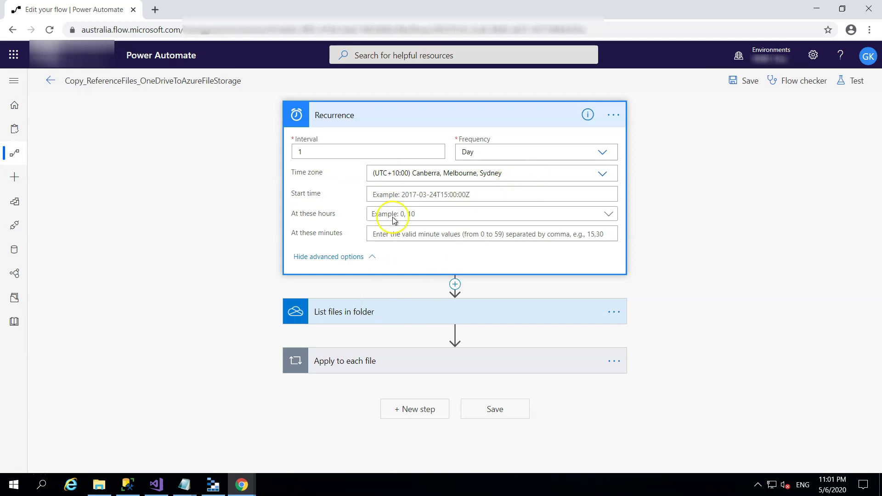
pyautogui.click(410, 116)
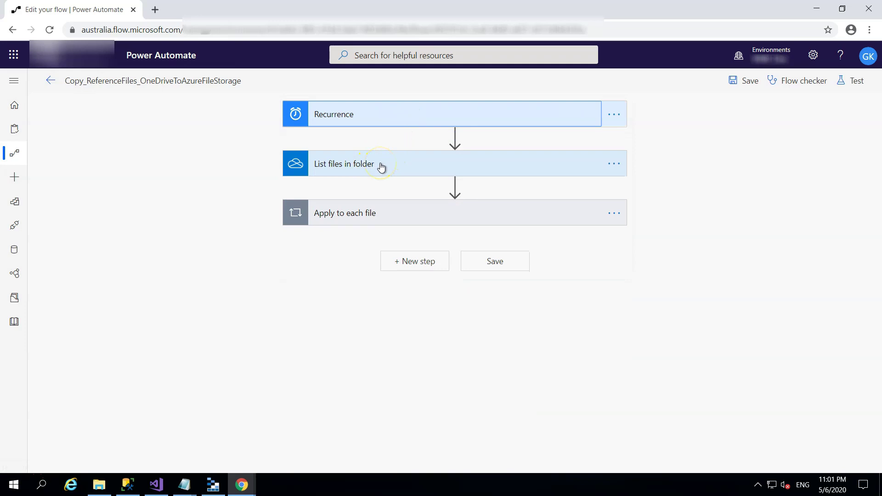
# Step: Expand List files in folder to see the OneDrive folder path it reads from
pyautogui.click(382, 167)
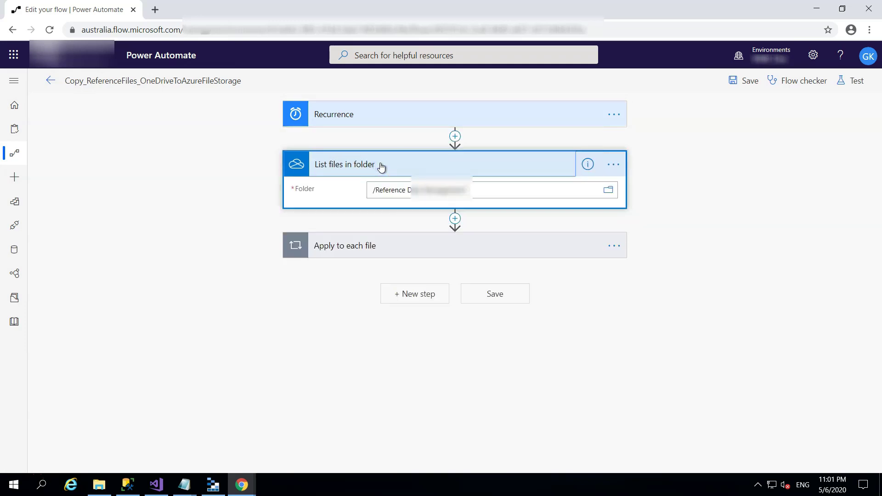
pyautogui.click(297, 166)
pyautogui.click(455, 137)
pyautogui.click(441, 154)
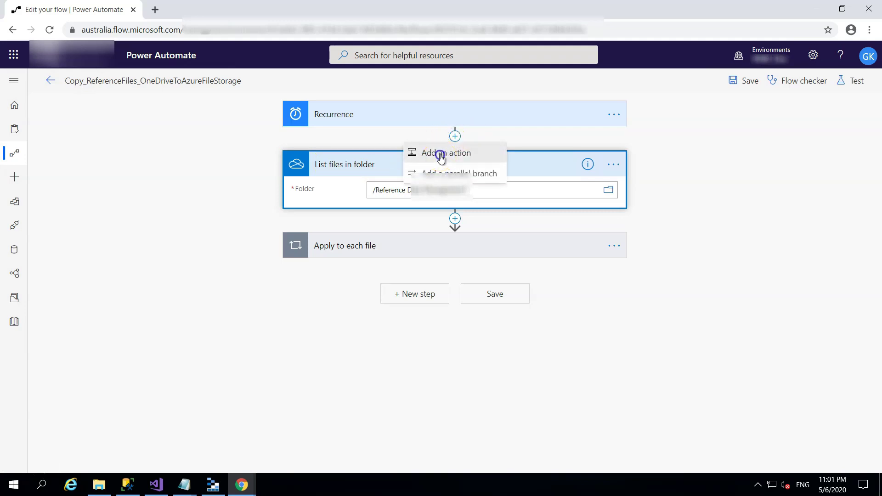
pyautogui.click(400, 194)
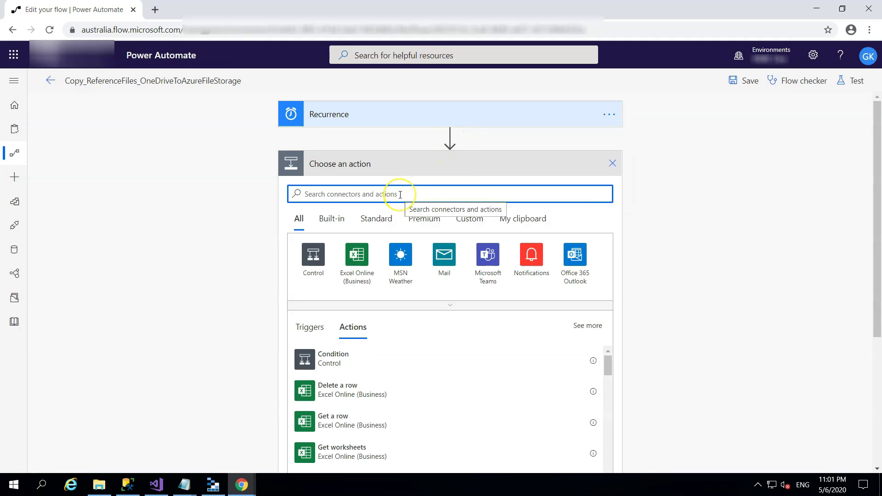
pyautogui.write('one')
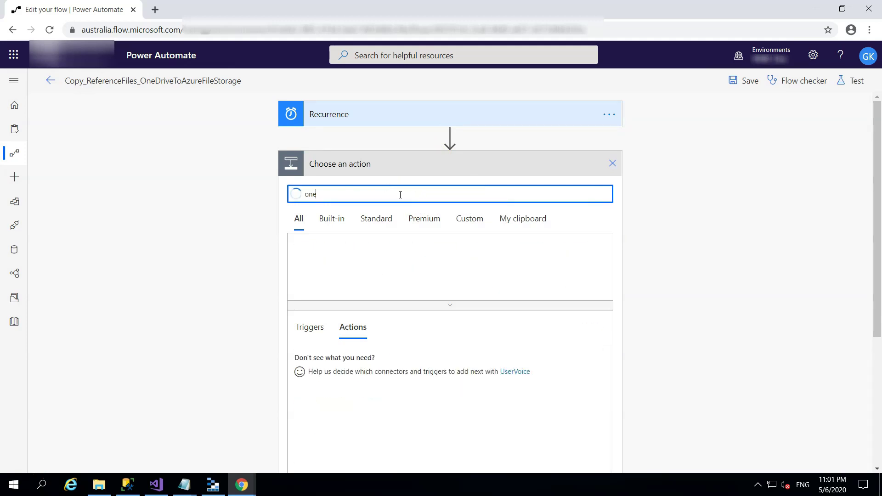
pyautogui.write('drive')
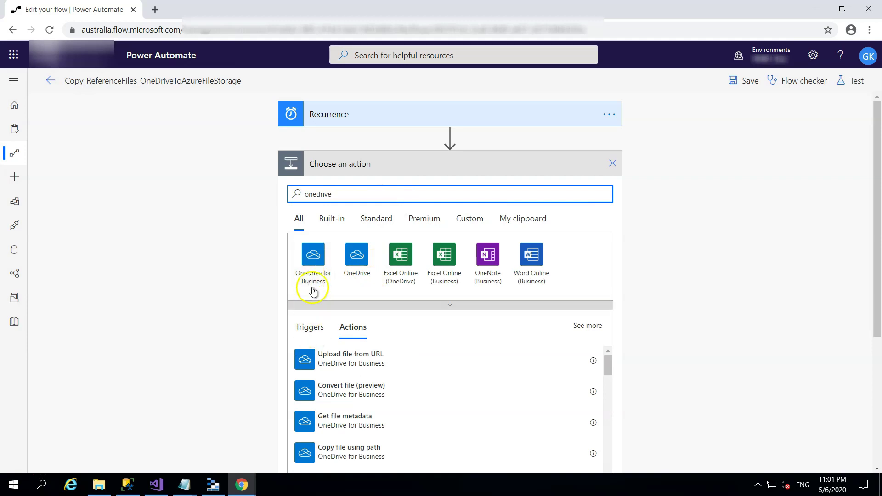
pyautogui.scroll(-2, 337, 337)
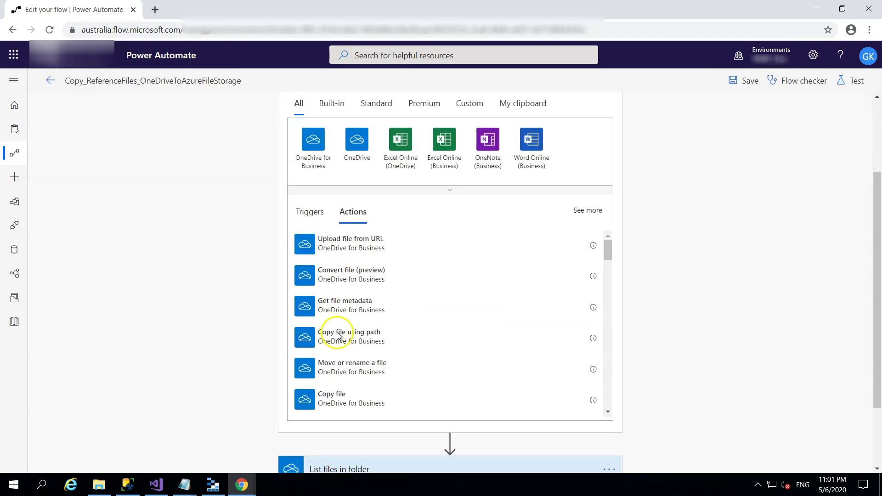
pyautogui.scroll(-2, 366, 336)
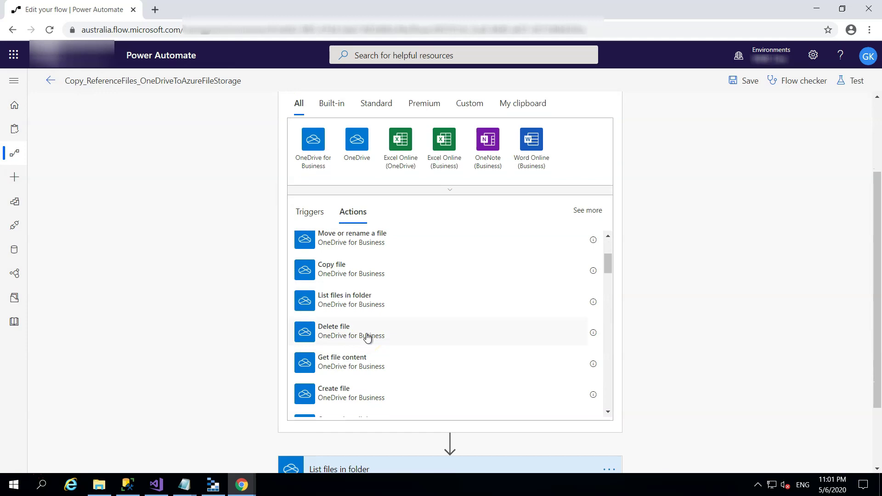
pyautogui.scroll(-2, 368, 337)
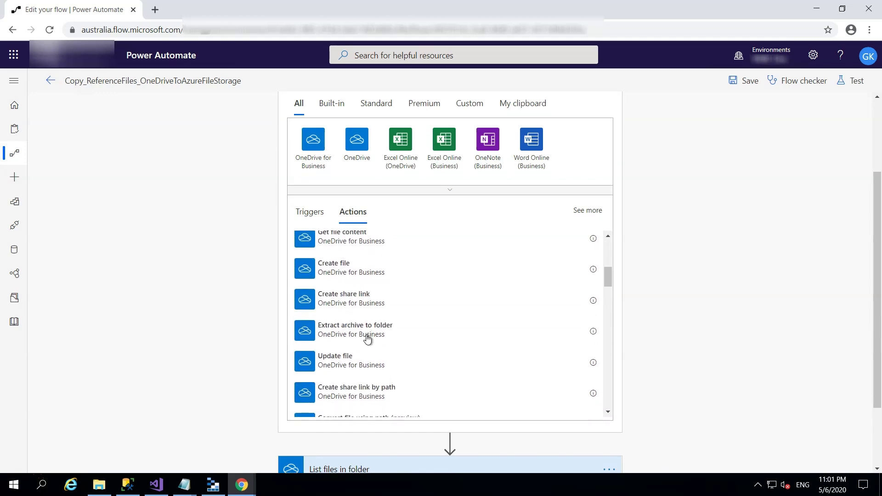
pyautogui.scroll(-1, 367, 338)
pyautogui.scroll(-1, 368, 339)
pyautogui.scroll(-1, 367, 339)
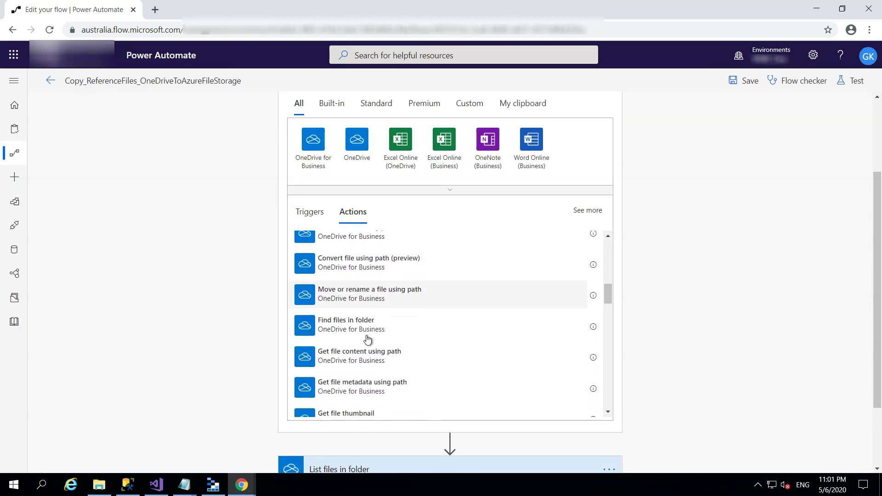
pyautogui.scroll(-1, 367, 342)
pyautogui.scroll(-1, 367, 341)
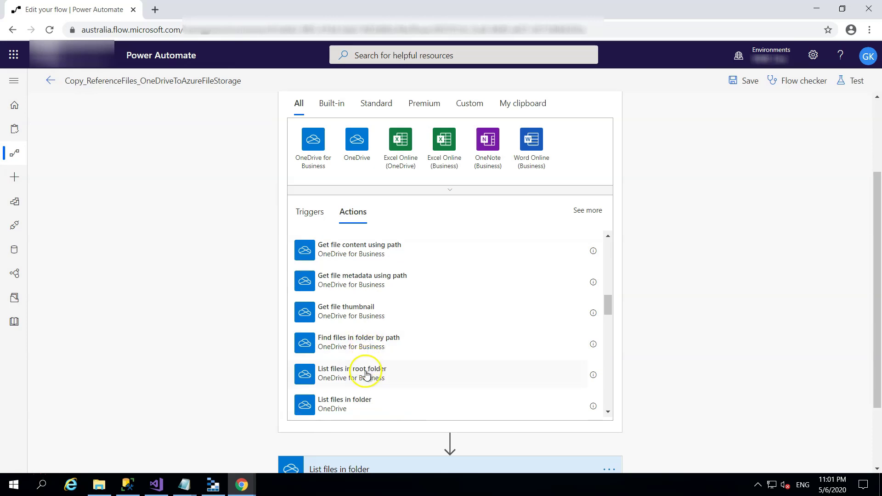
pyautogui.click(354, 404)
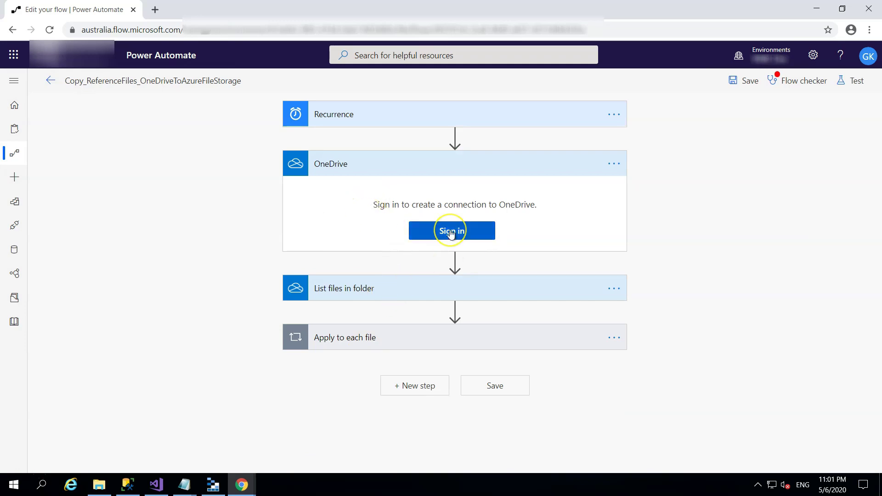
pyautogui.click(614, 165)
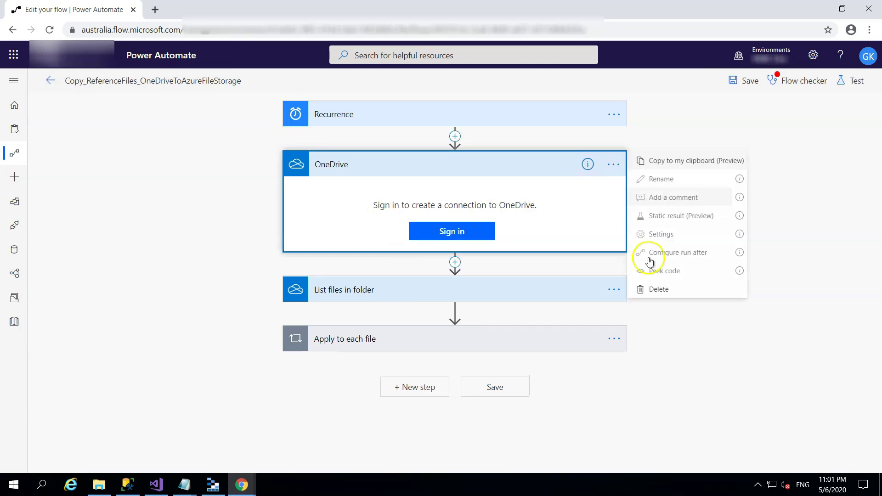
pyautogui.click(661, 289)
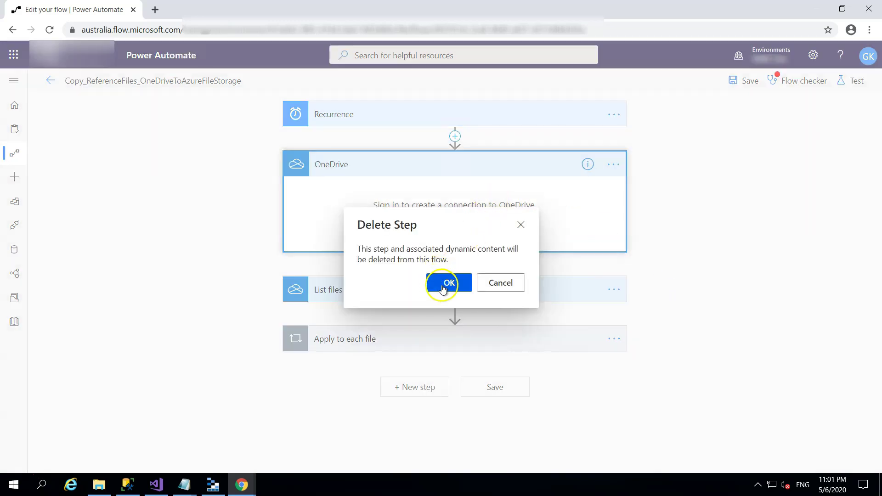
pyautogui.click(443, 288)
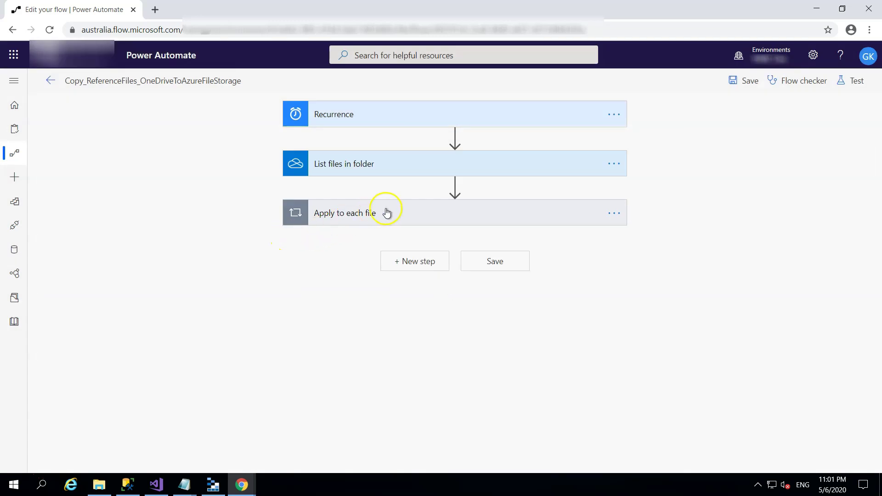
# Step: Browse the OneDrive for Business Root in the folder picker, keep the set folder, and collapse the step
pyautogui.click(419, 167)
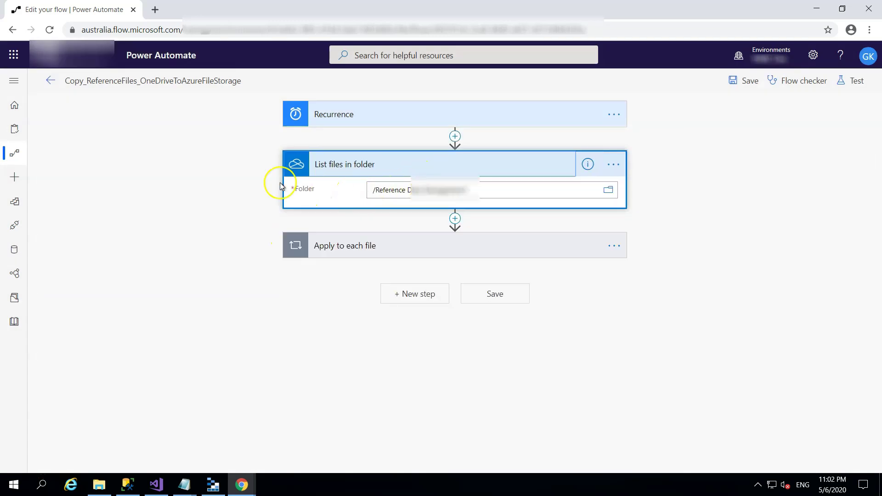
pyautogui.click(608, 190)
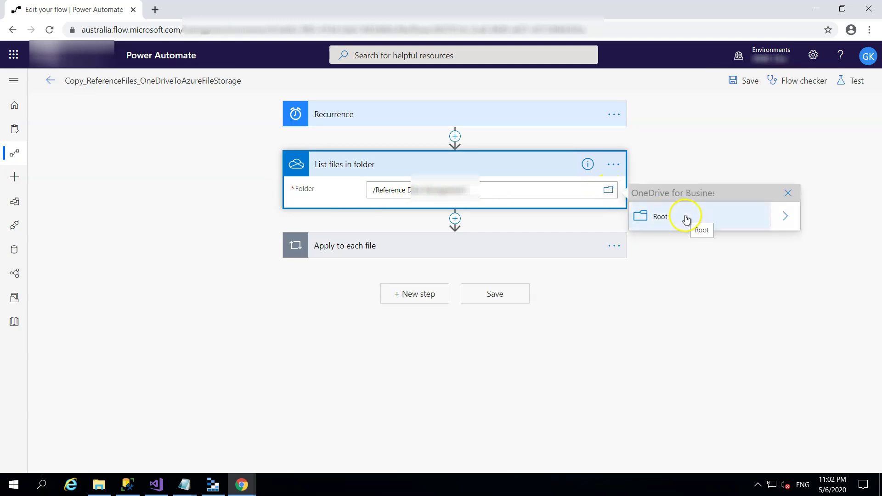
pyautogui.click(785, 217)
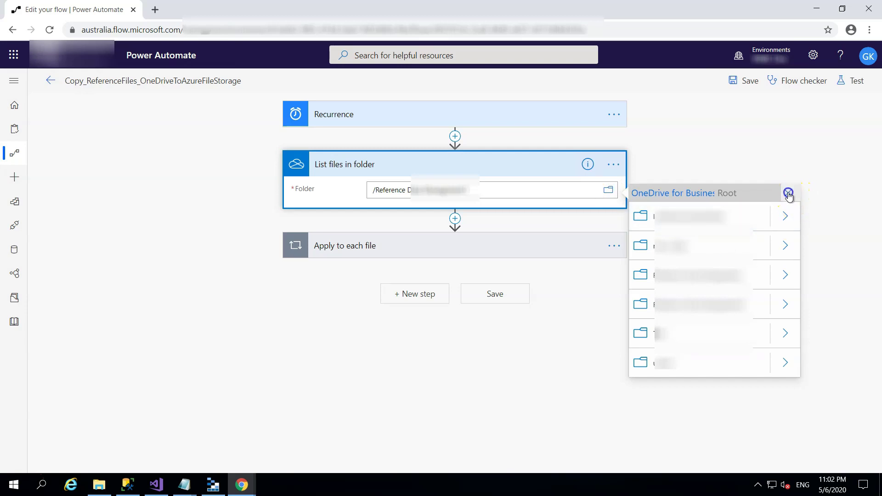
pyautogui.click(787, 193)
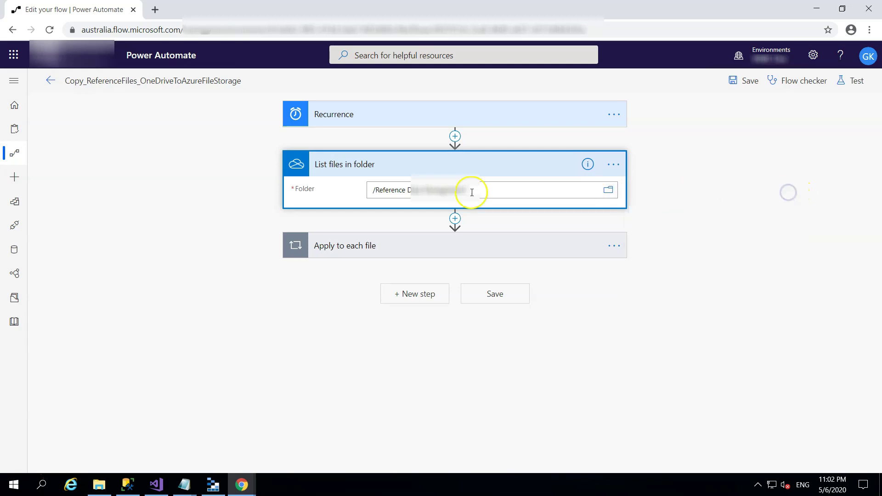
pyautogui.click(438, 159)
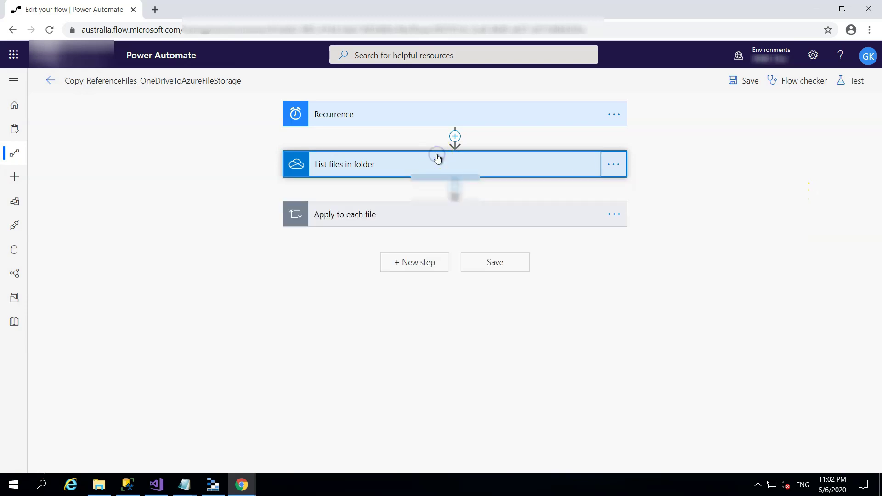
# Step: Expand the Apply to each file loop and inspect Get file content's Id file field
pyautogui.click(405, 214)
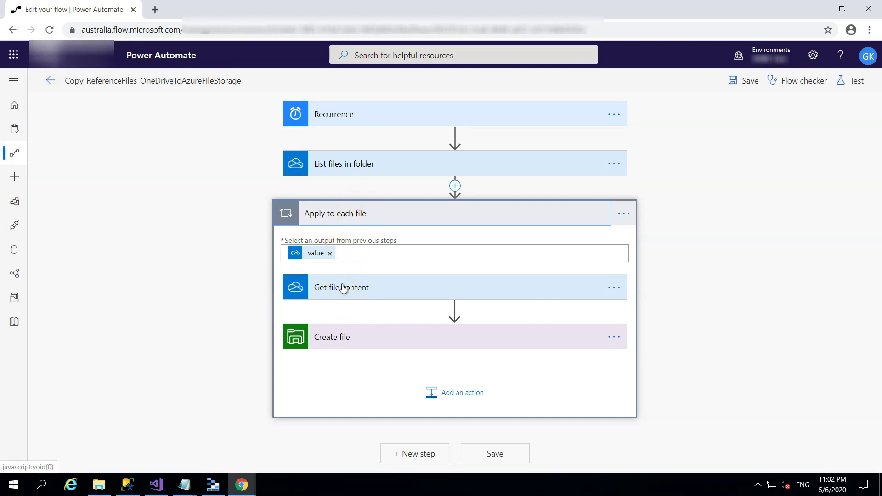
pyautogui.click(343, 286)
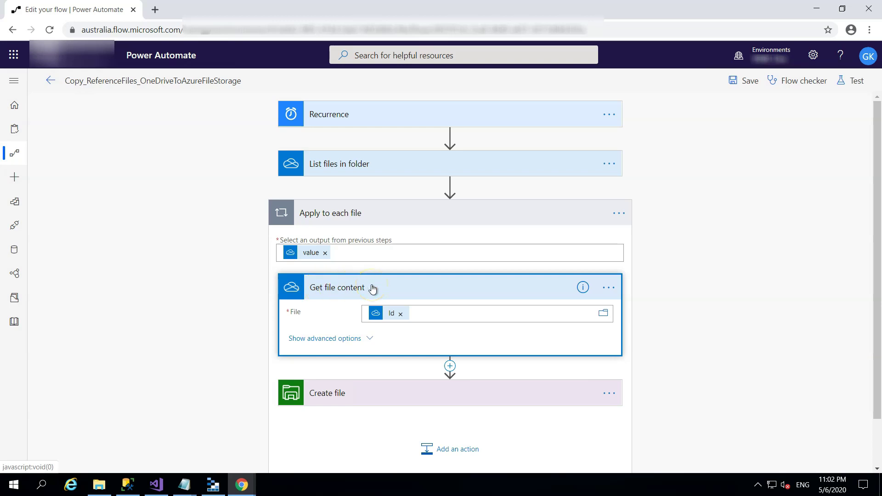
pyautogui.click(420, 313)
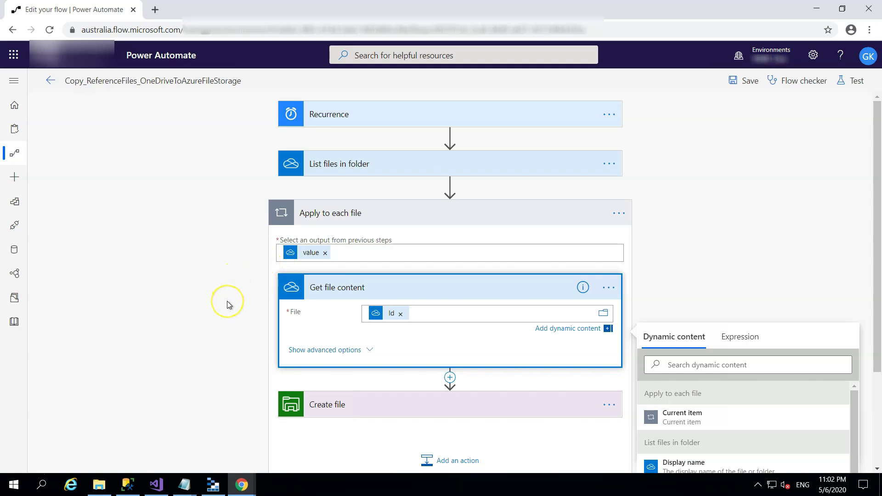
pyautogui.click(337, 289)
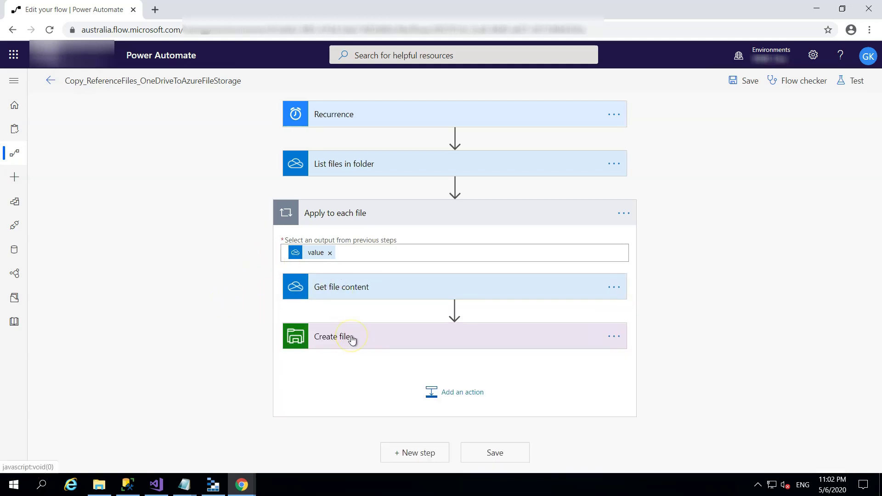
# Step: Review the Create file step, mapping the file Name token as its file name without duplicates
pyautogui.click(389, 338)
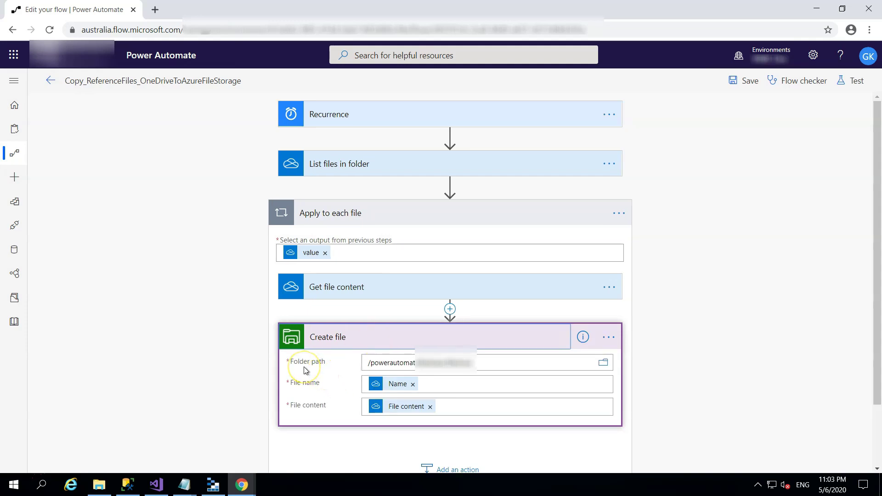
pyautogui.click(607, 337)
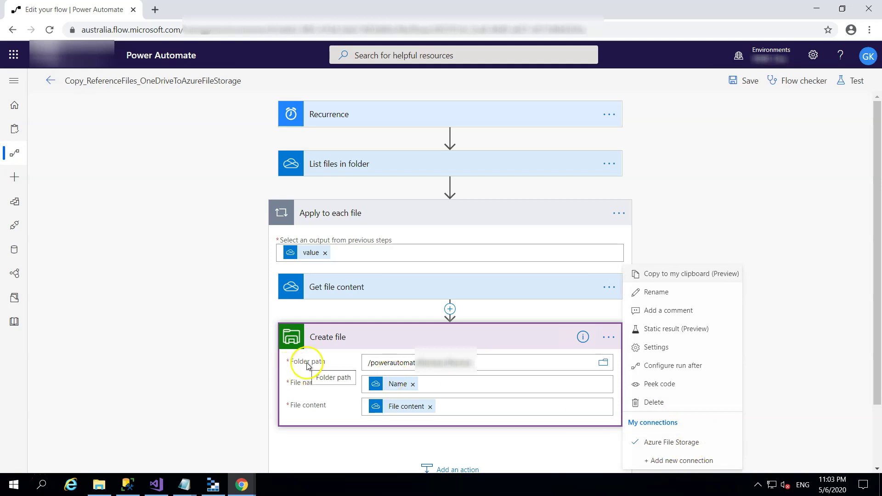
pyautogui.click(495, 339)
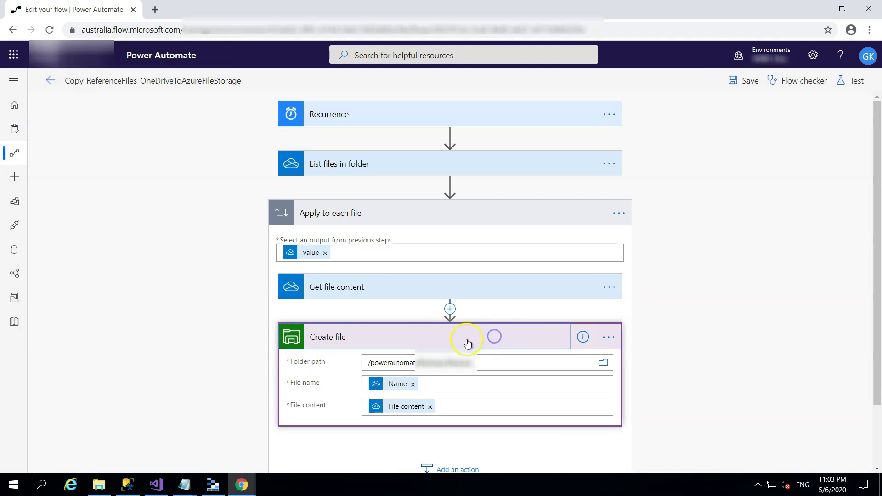
pyautogui.click(432, 340)
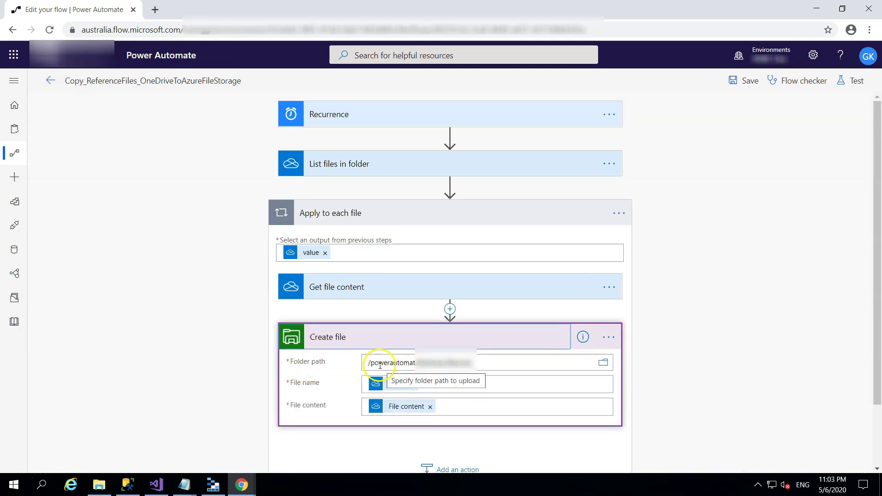
pyautogui.moveTo(305, 383)
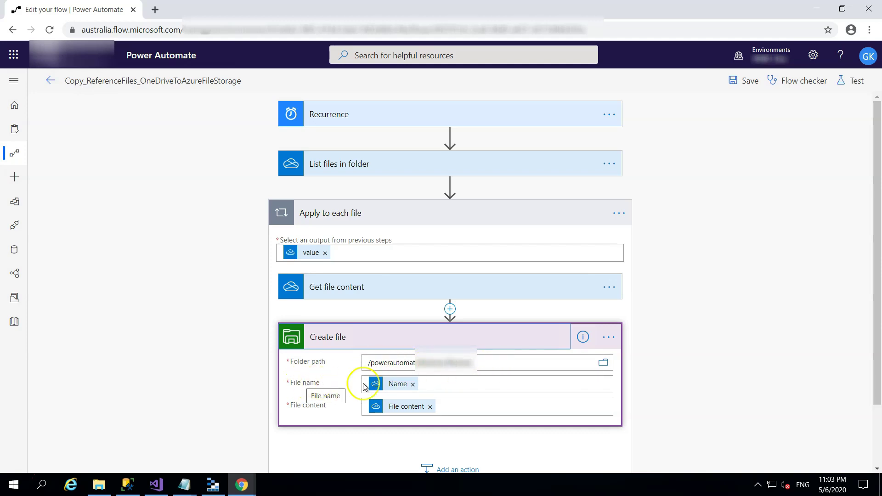
pyautogui.click(434, 384)
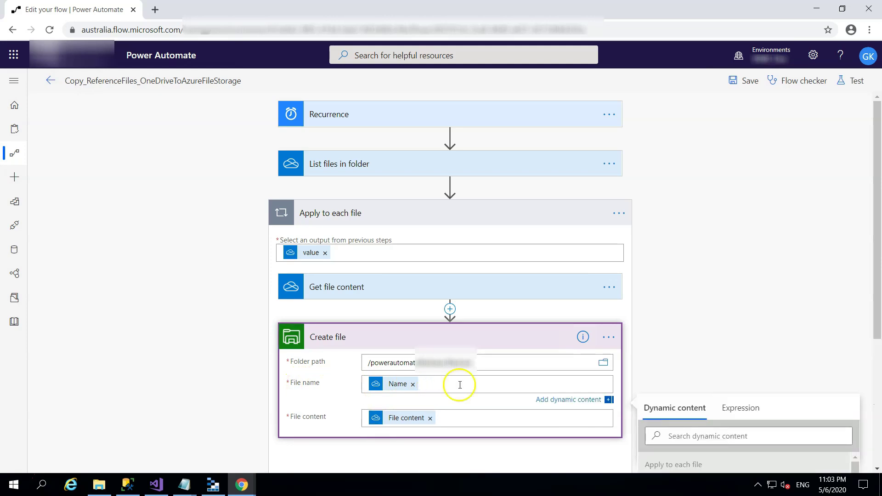
pyautogui.scroll(-2, 739, 366)
pyautogui.scroll(-2, 724, 370)
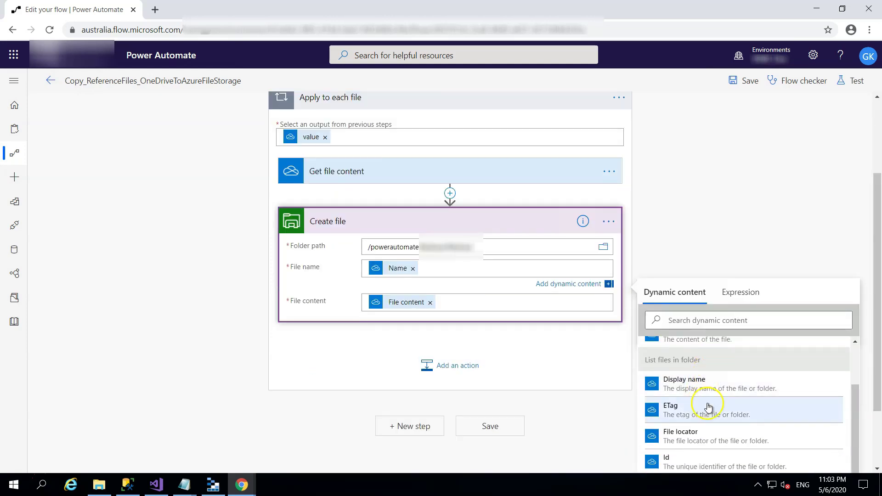
pyautogui.scroll(1, 709, 408)
pyautogui.scroll(-2, 703, 408)
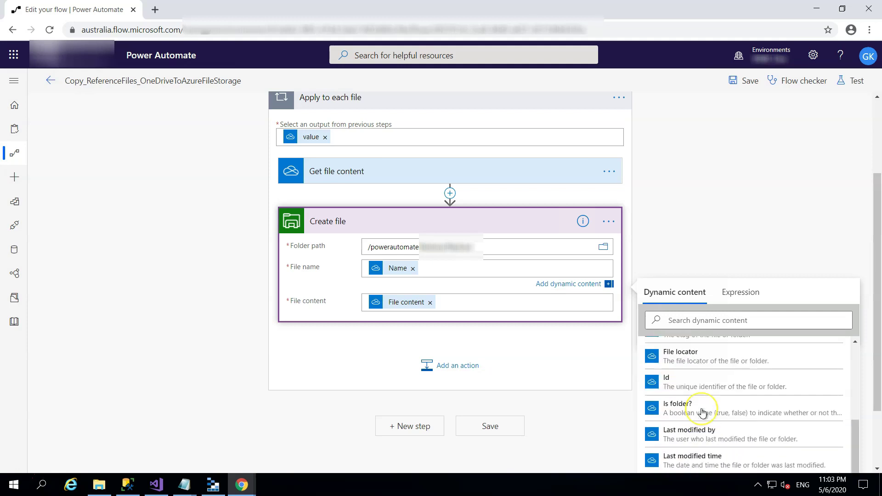
pyautogui.scroll(-1, 704, 414)
pyautogui.scroll(-1, 695, 439)
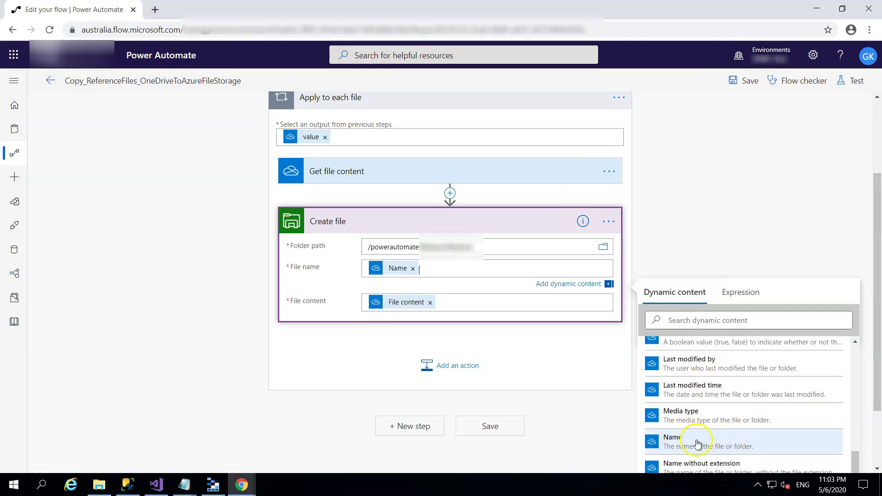
pyautogui.click(721, 440)
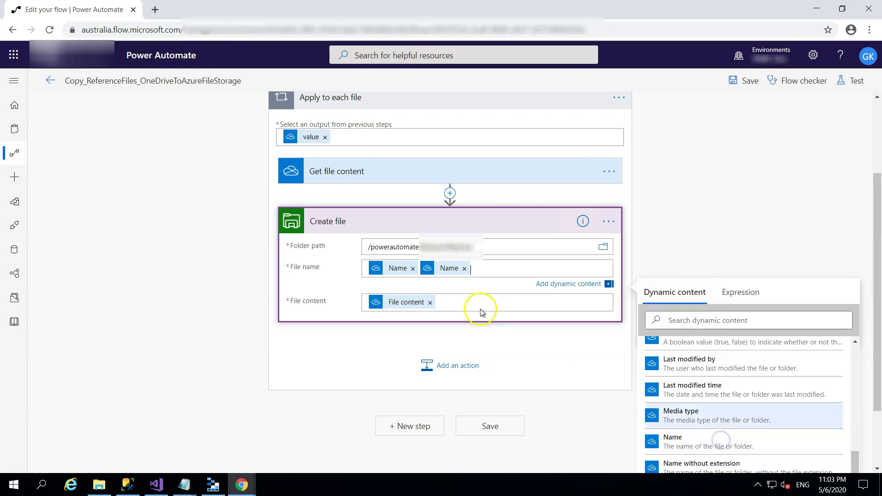
pyautogui.click(464, 269)
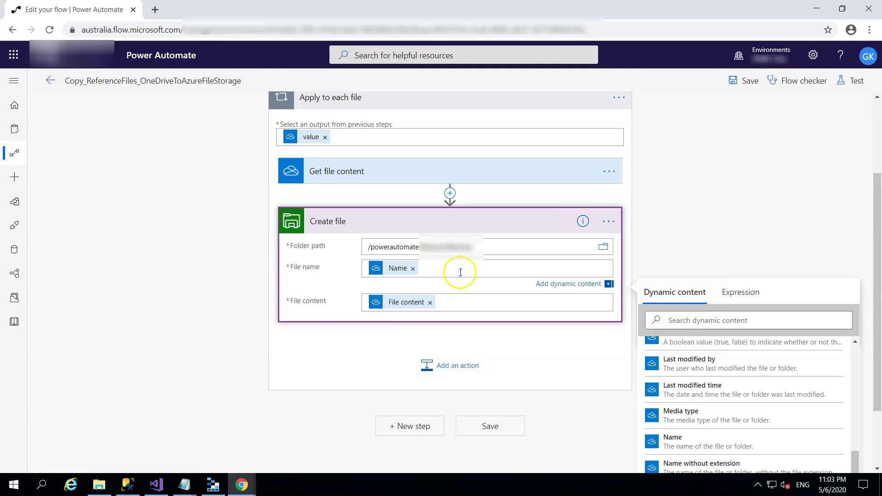
# Step: Confirm Create file's Folder path, File name and File content mappings
pyautogui.click(464, 304)
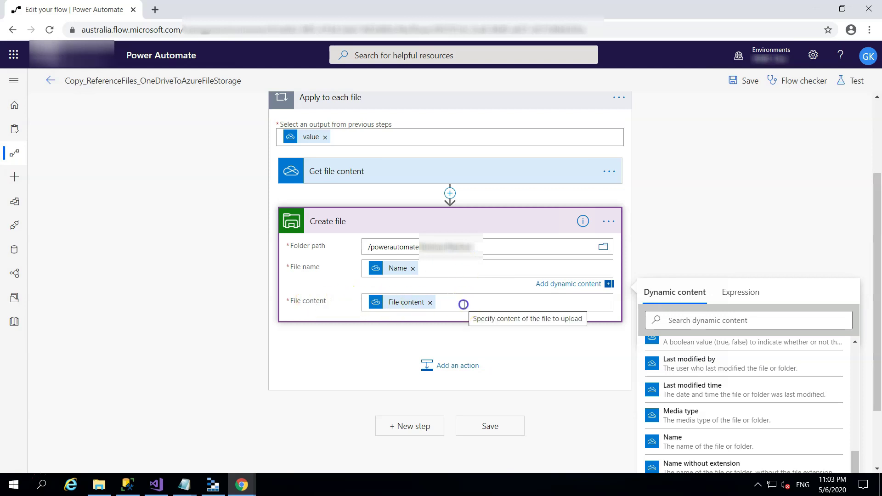
pyautogui.scroll(-1, 716, 436)
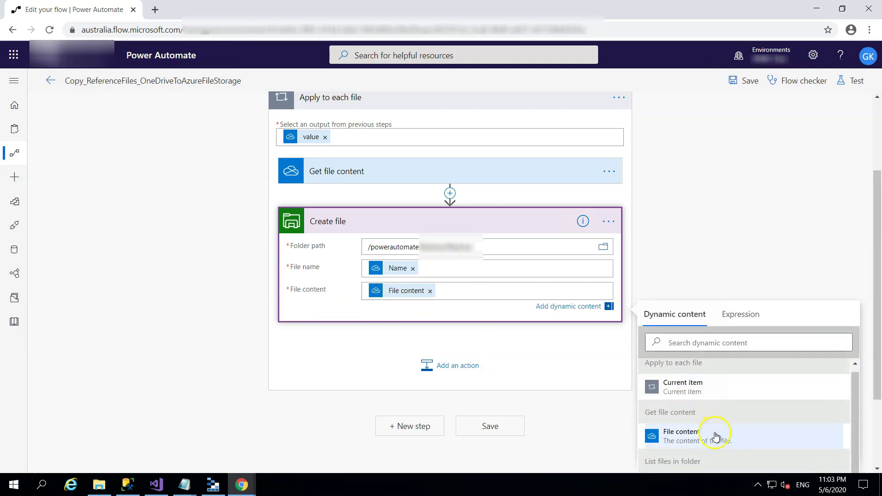
pyautogui.scroll(-3, 715, 436)
pyautogui.scroll(3, 690, 404)
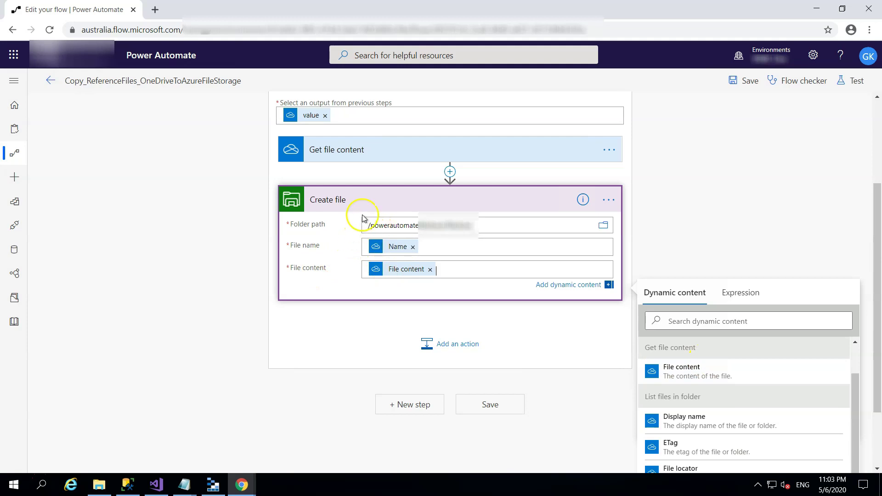
pyautogui.click(349, 183)
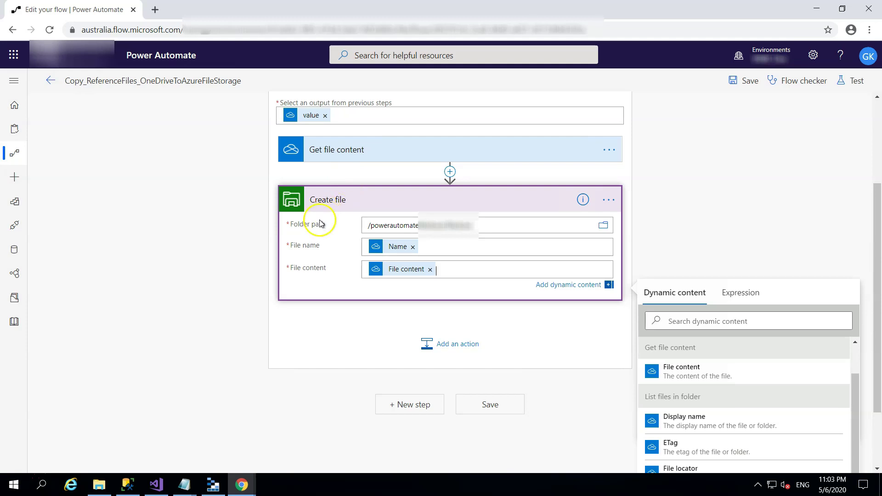
pyautogui.click(502, 228)
pyautogui.click(457, 254)
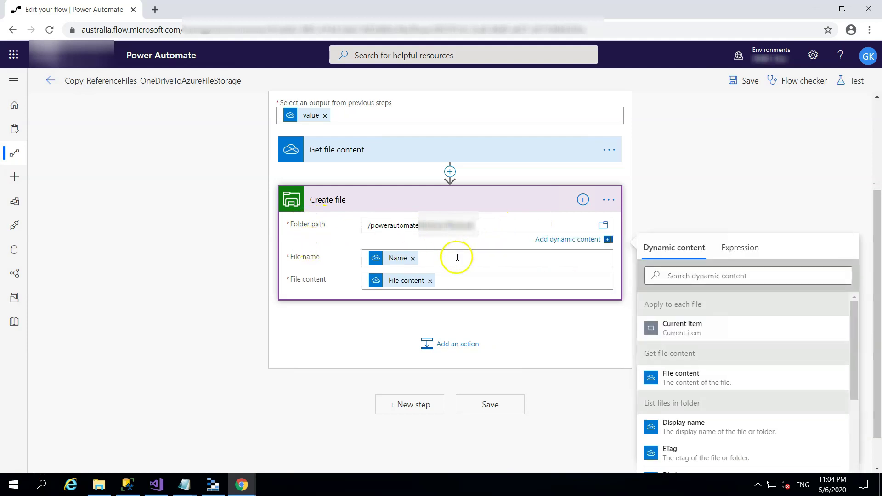
pyautogui.click(473, 281)
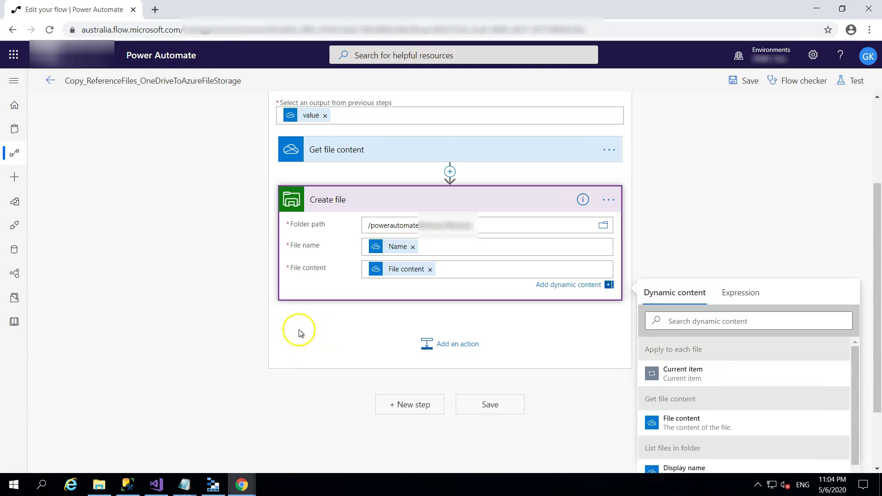
# Step: Run the Flow checker, confirming zero errors and zero warnings
pyautogui.click(364, 197)
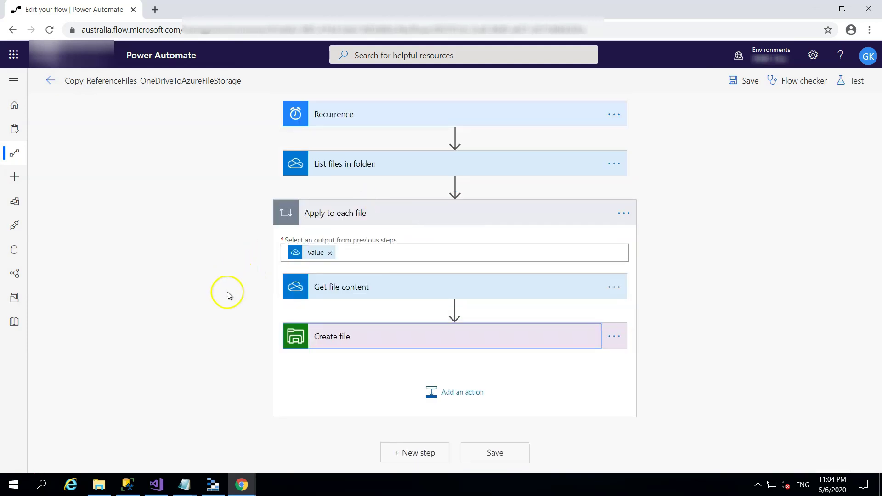
pyautogui.click(368, 217)
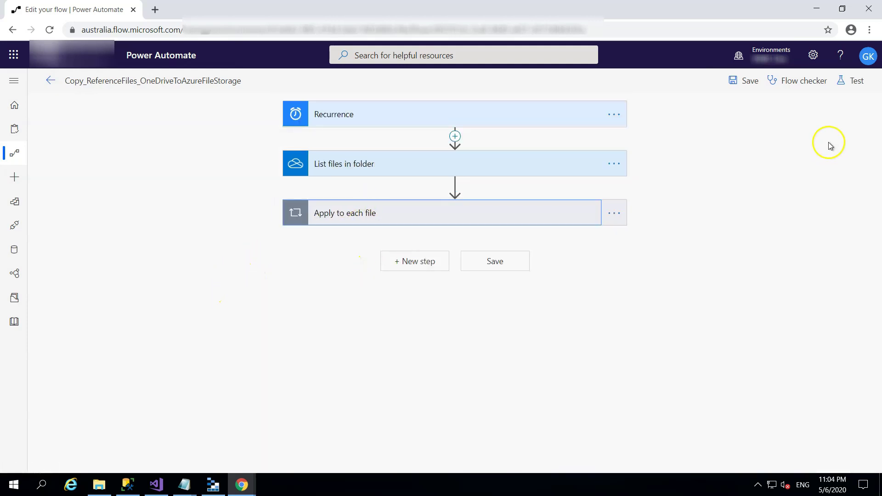
pyautogui.click(807, 80)
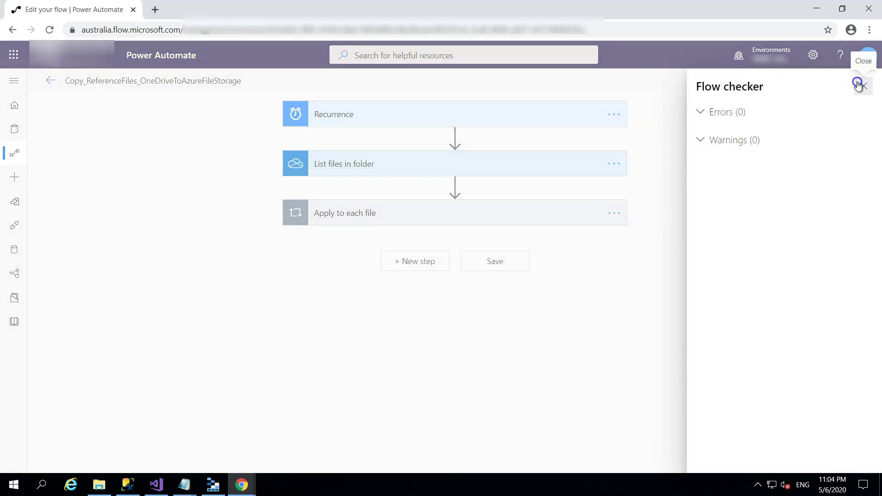
pyautogui.click(859, 84)
# Step: Start a test run with the 'I'll perform the trigger action' option
pyautogui.click(859, 82)
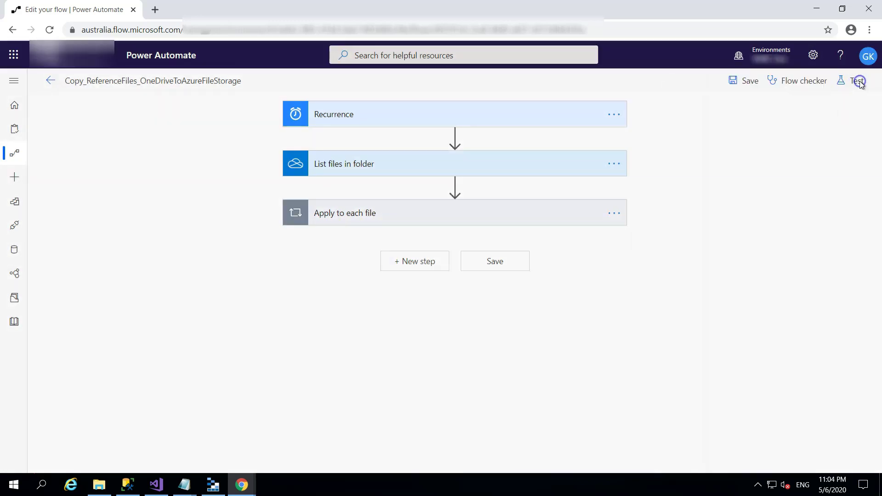
pyautogui.click(743, 111)
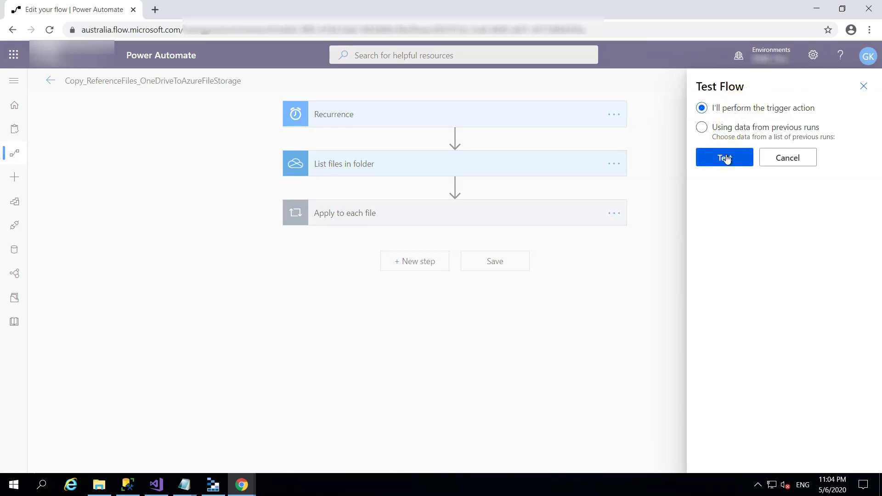
pyautogui.click(726, 158)
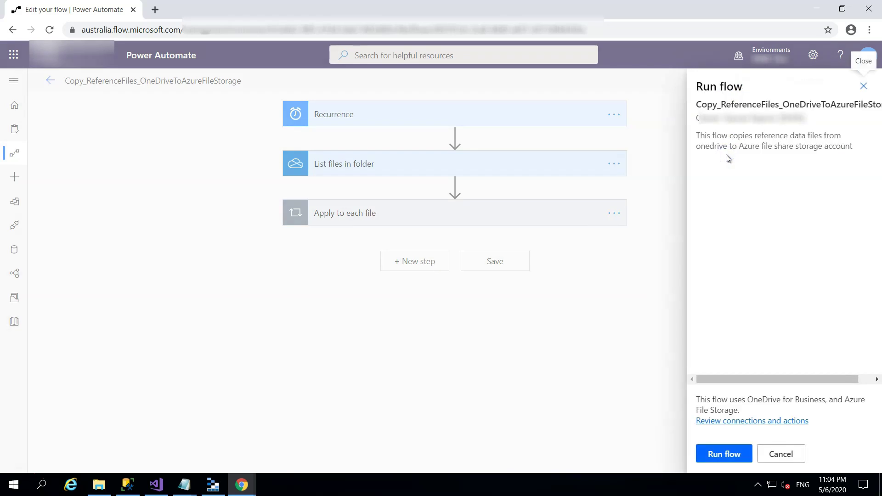
# Step: Run the flow, open the latest run and inspect the Recurrence trigger's inputs
pyautogui.click(724, 454)
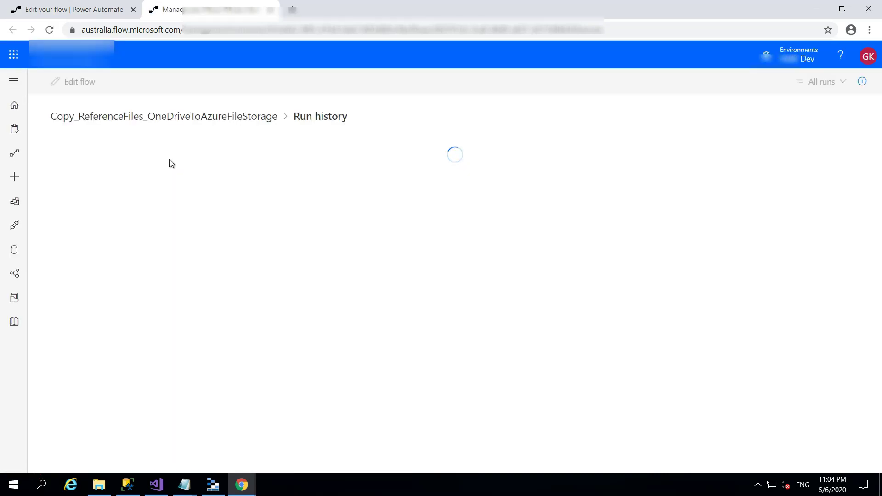
pyautogui.click(149, 191)
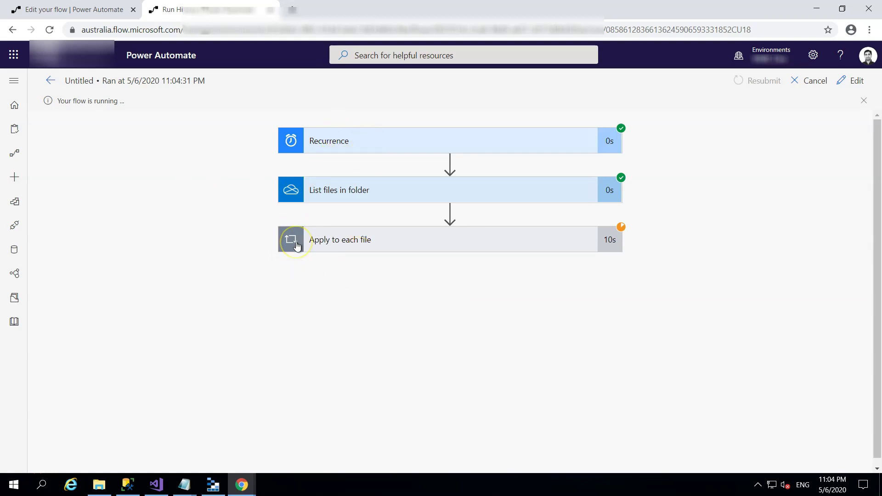
pyautogui.click(437, 144)
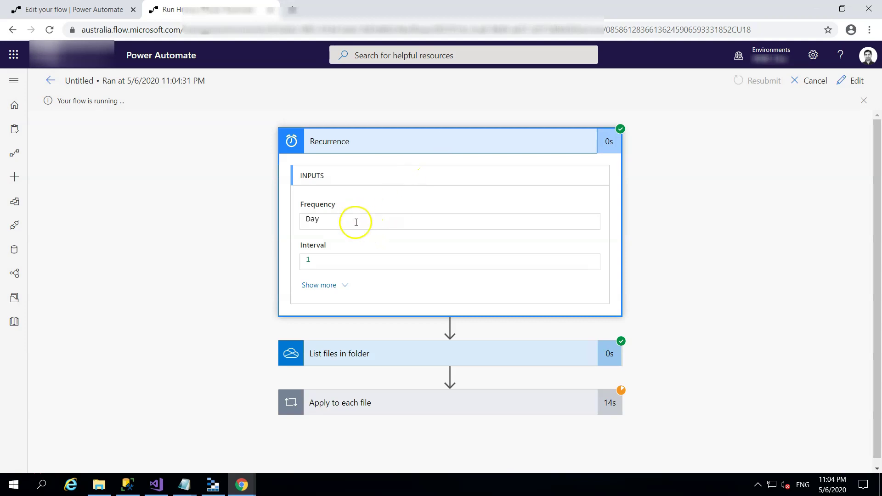
pyautogui.click(411, 143)
# Step: Inspect the List files in folder step's inputs and outputs in the run details
pyautogui.click(398, 192)
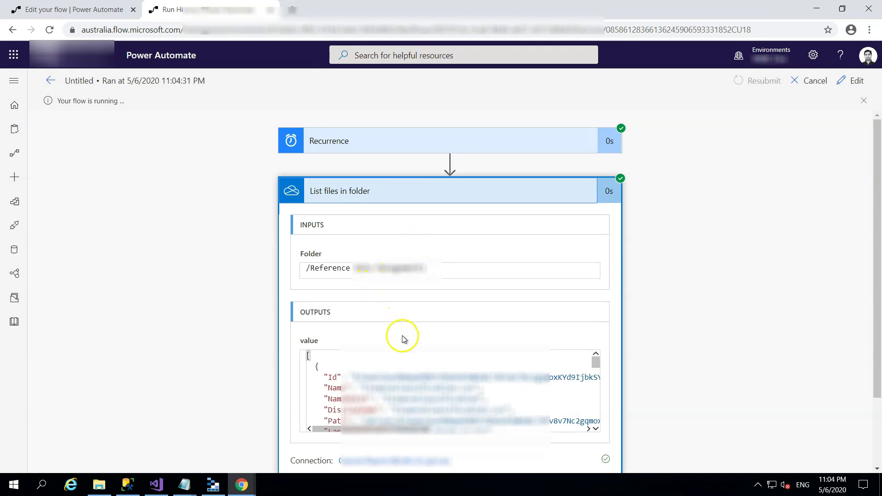
pyautogui.scroll(-2, 406, 345)
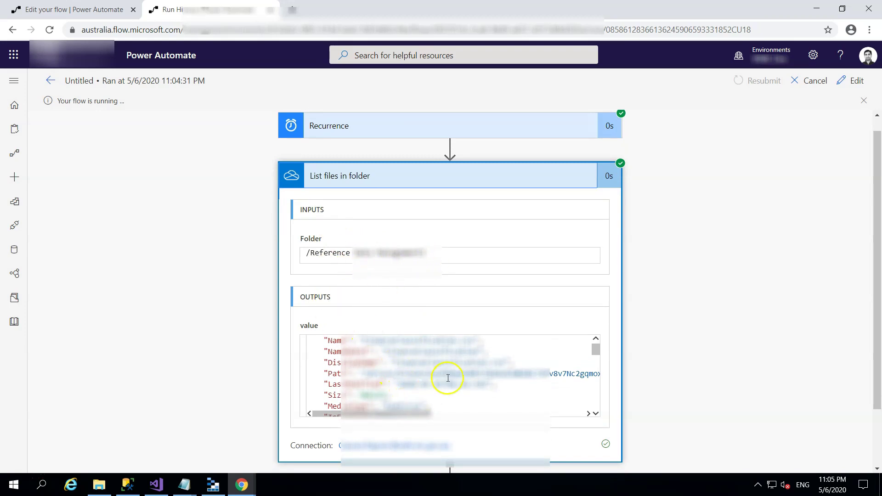
pyautogui.scroll(-3, 449, 390)
pyautogui.scroll(-1, 451, 378)
pyautogui.scroll(-2, 450, 376)
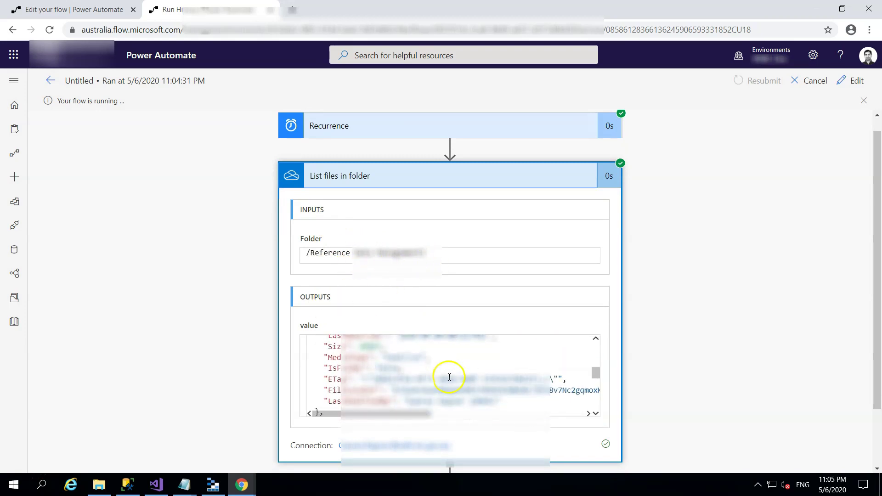
pyautogui.scroll(-2, 449, 377)
pyautogui.scroll(-2, 450, 377)
pyautogui.scroll(-2, 440, 377)
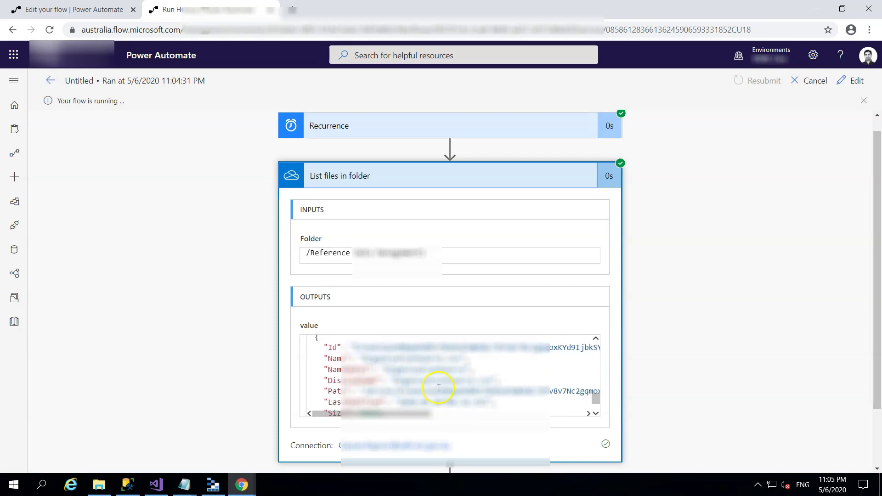
pyautogui.click(396, 381)
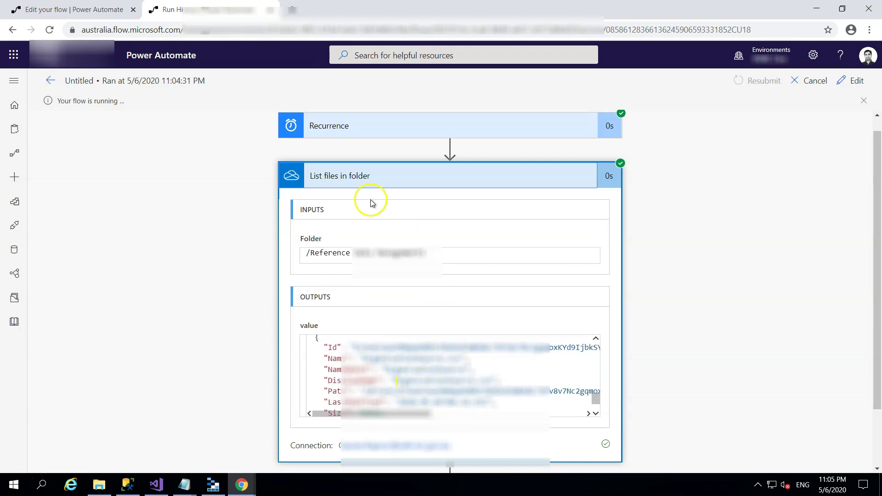
pyautogui.click(386, 177)
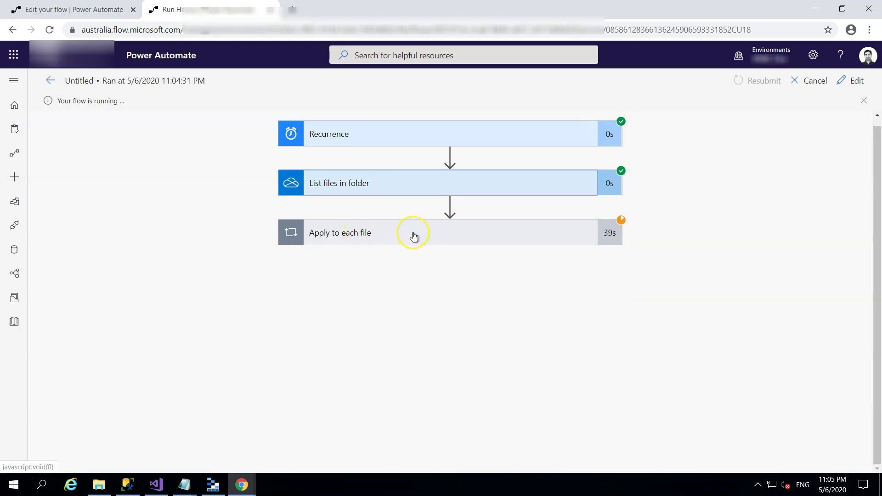
# Step: View the Apply to each file loop's six succeeded iterations and inner steps
pyautogui.click(414, 236)
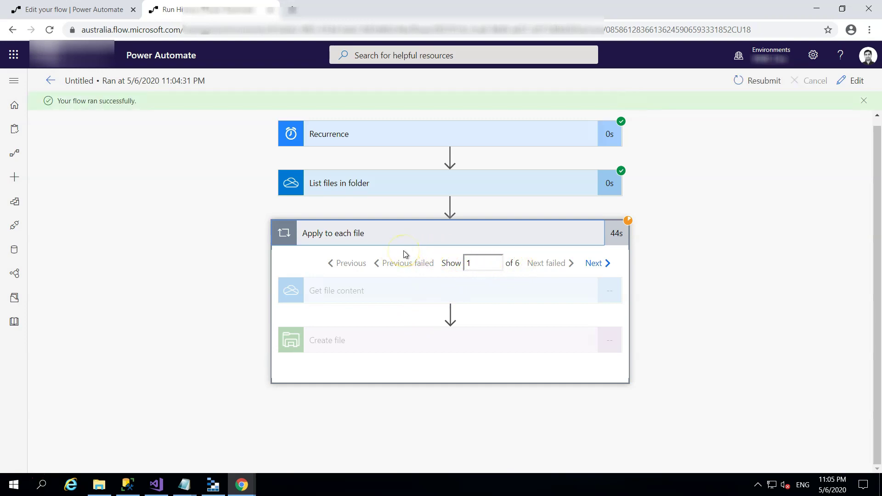
pyautogui.click(452, 234)
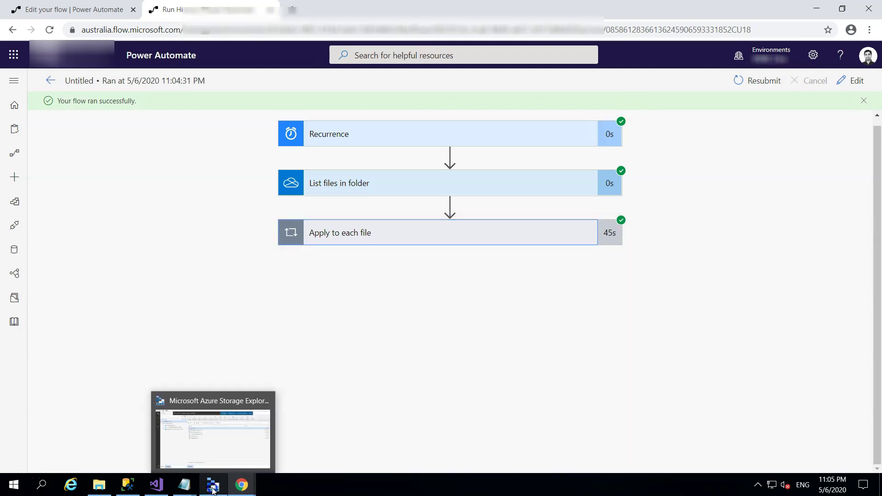
# Step: Verify in Azure Storage Explorer that the six copied files arrived in the file share
pyautogui.click(214, 486)
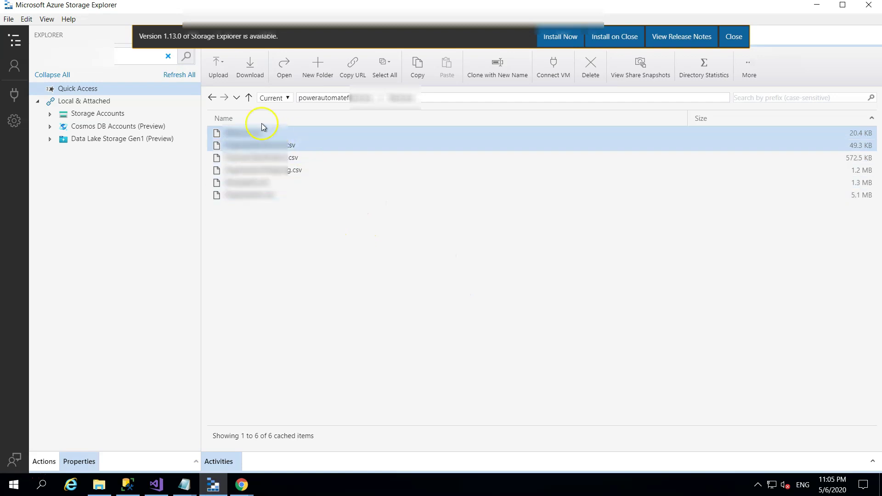
pyautogui.keyDown('ctrl'); pyautogui.click(261, 148); pyautogui.keyUp('ctrl')
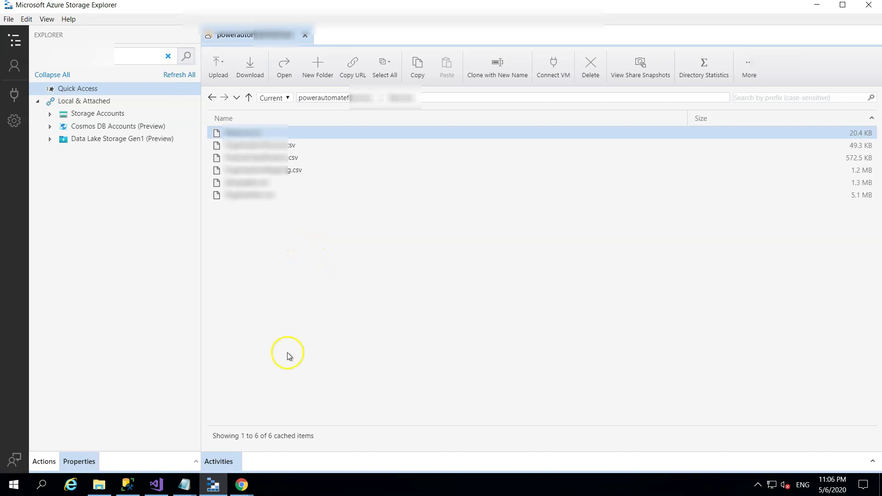
pyautogui.moveTo(241, 485)
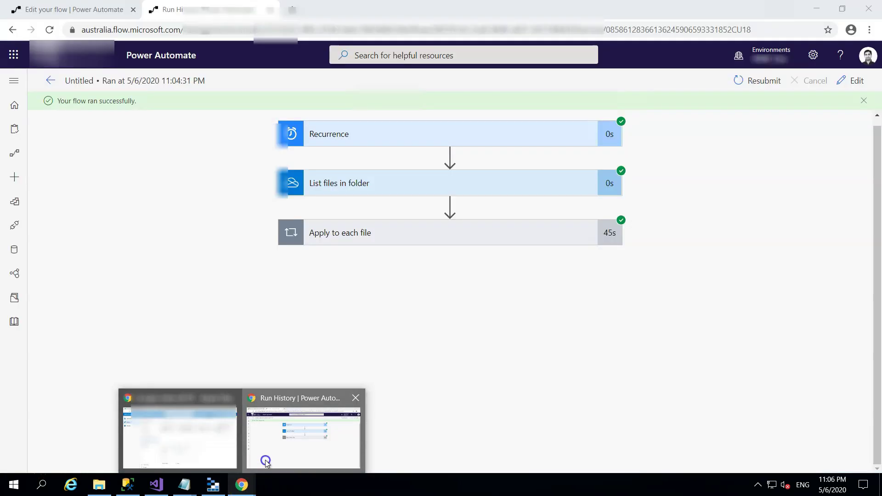
pyautogui.click(267, 458)
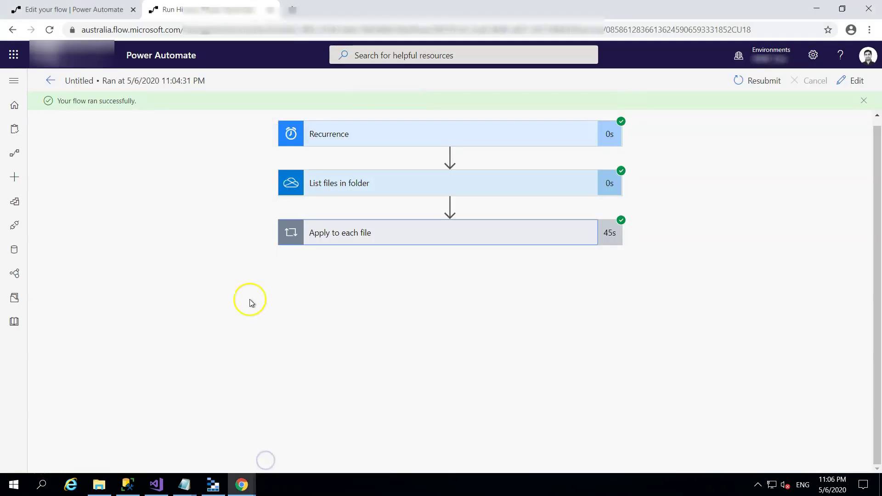